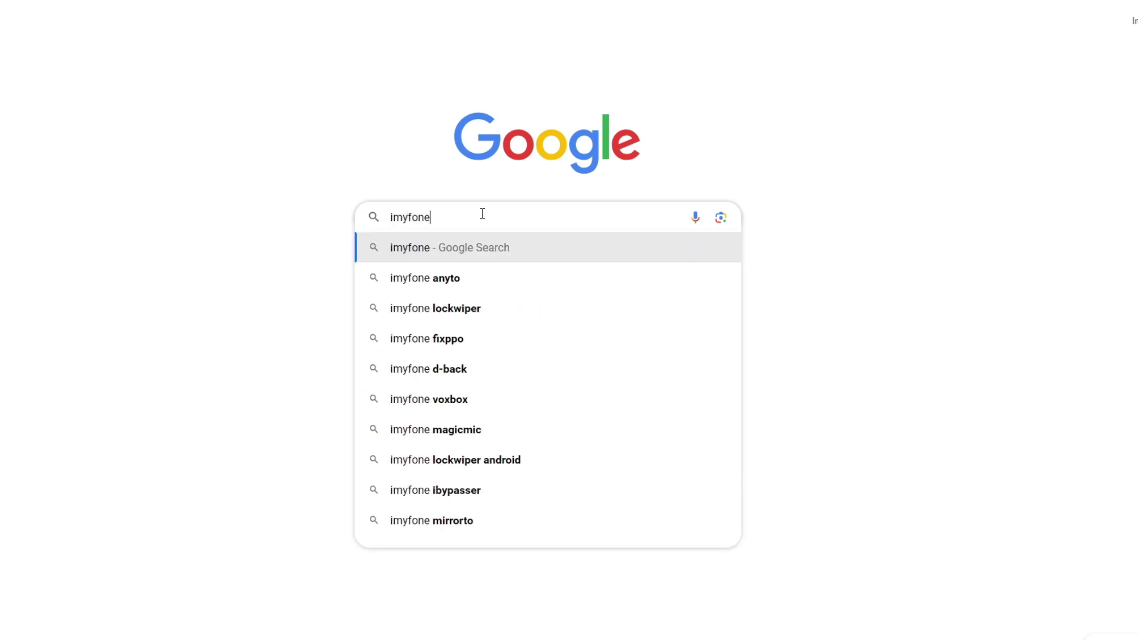
type(" Novi AI")
Search Google for iMyFone Novi AI and open the official Novi AI result
key("Return")
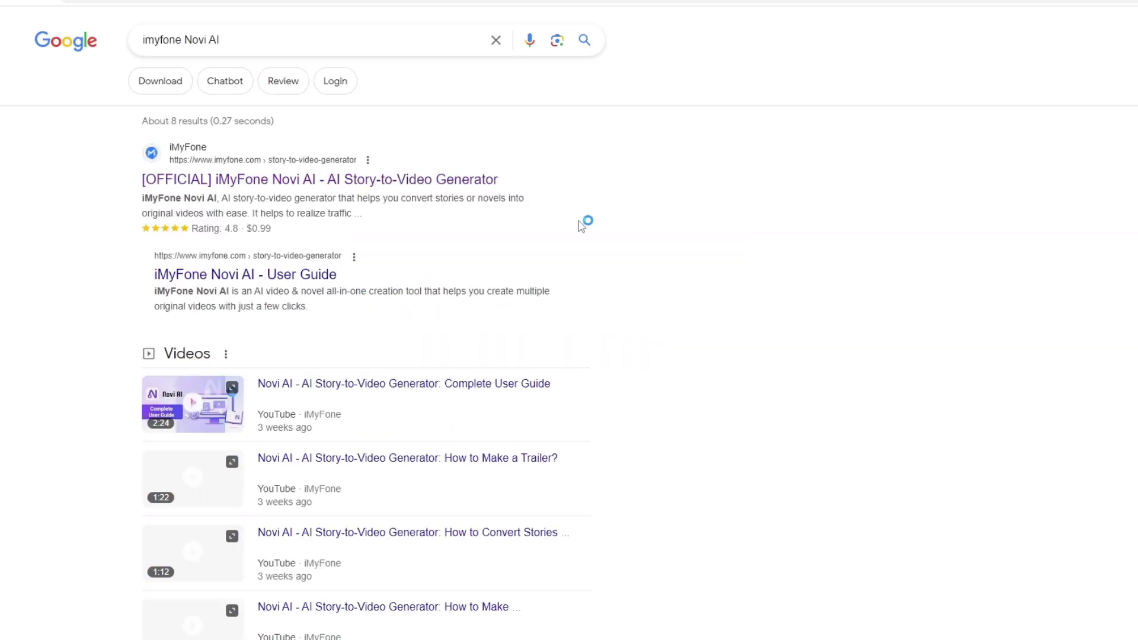
left_click(427, 197)
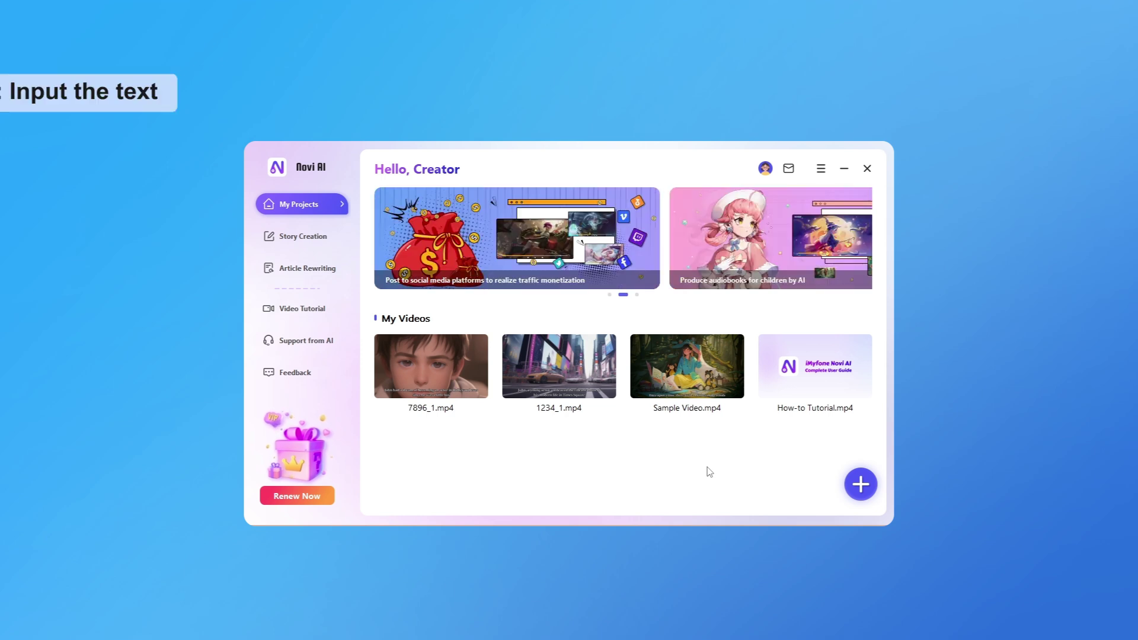
Start a new video and paste the story about Jenny's family into the text box
left_click(859, 483)
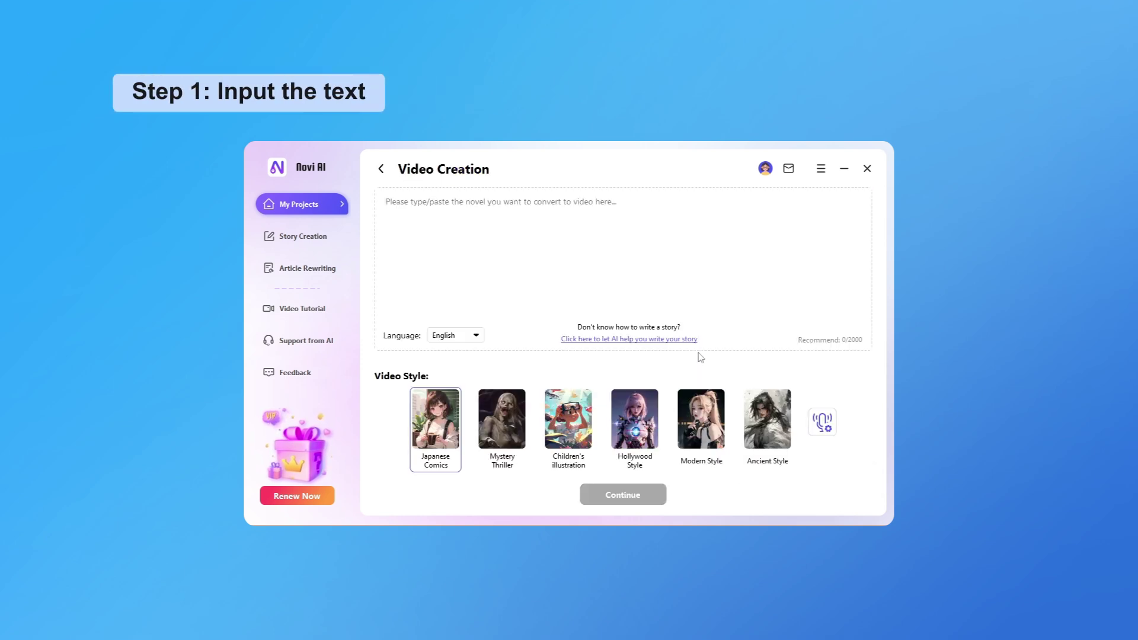
left_click(530, 231)
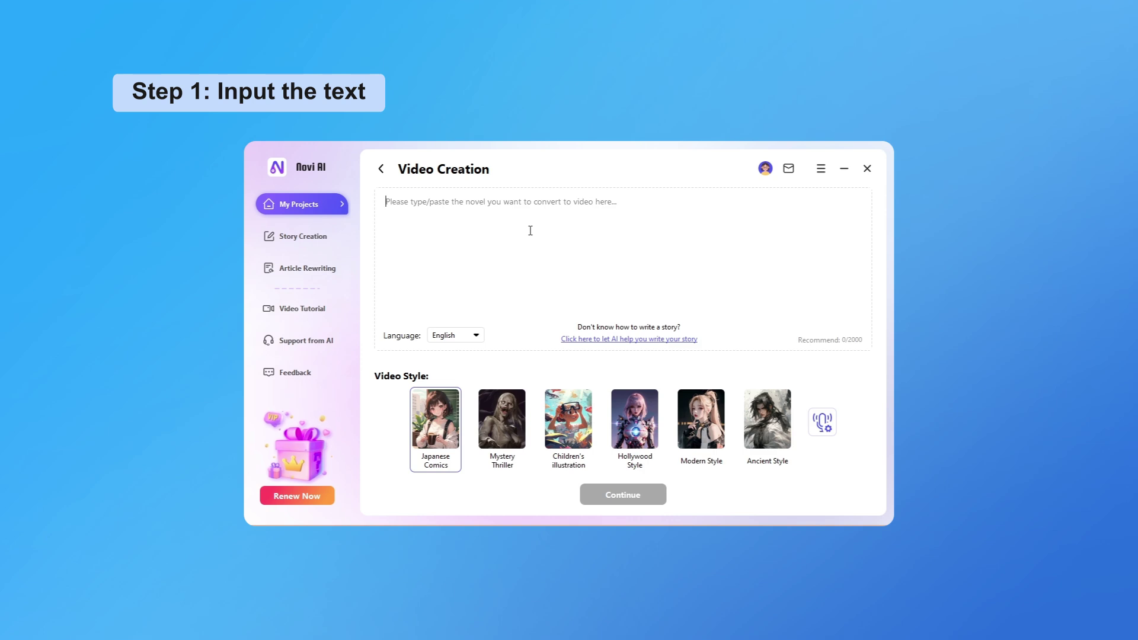
key("ctrl+v")
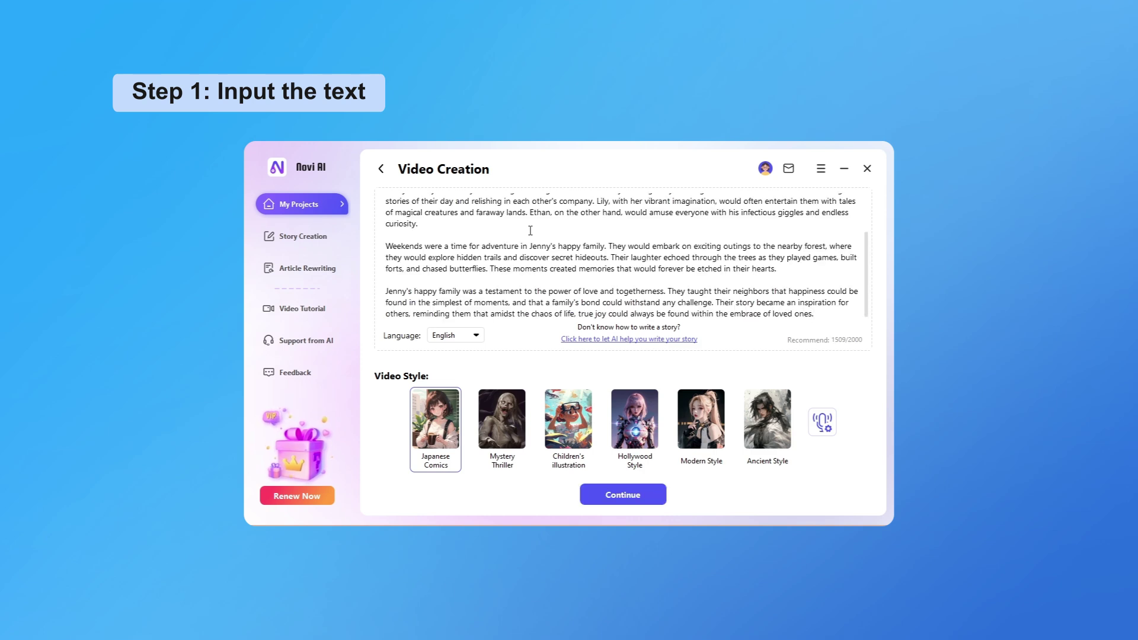
scroll(529, 231, "up", 3)
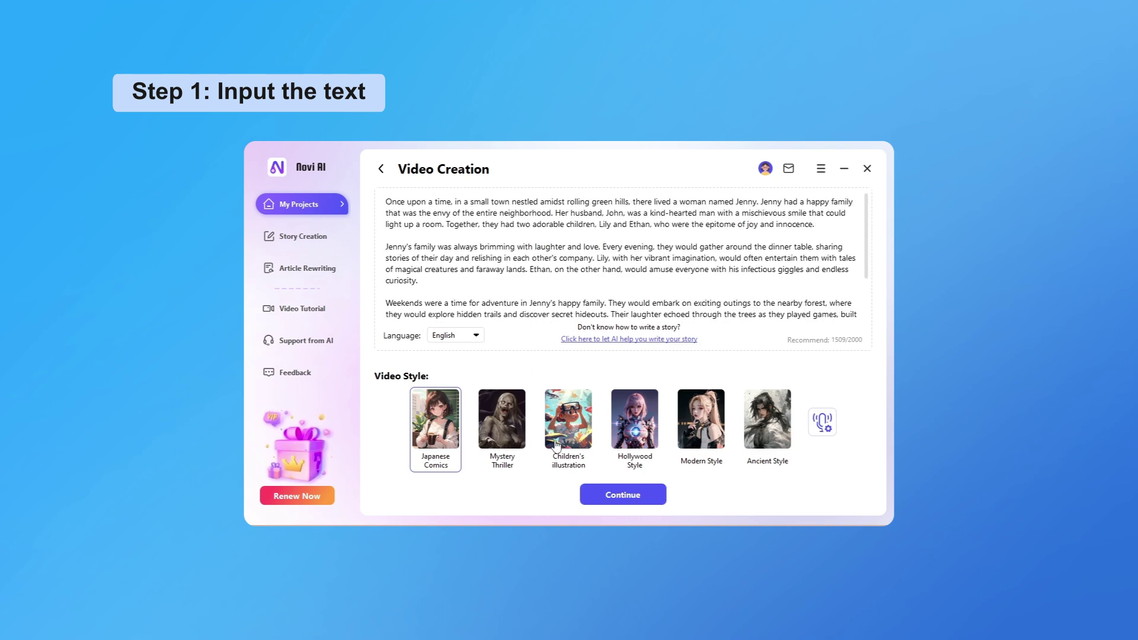
Apply the Children's illustration style and confirm Andy as the narrator voice
left_click(568, 418)
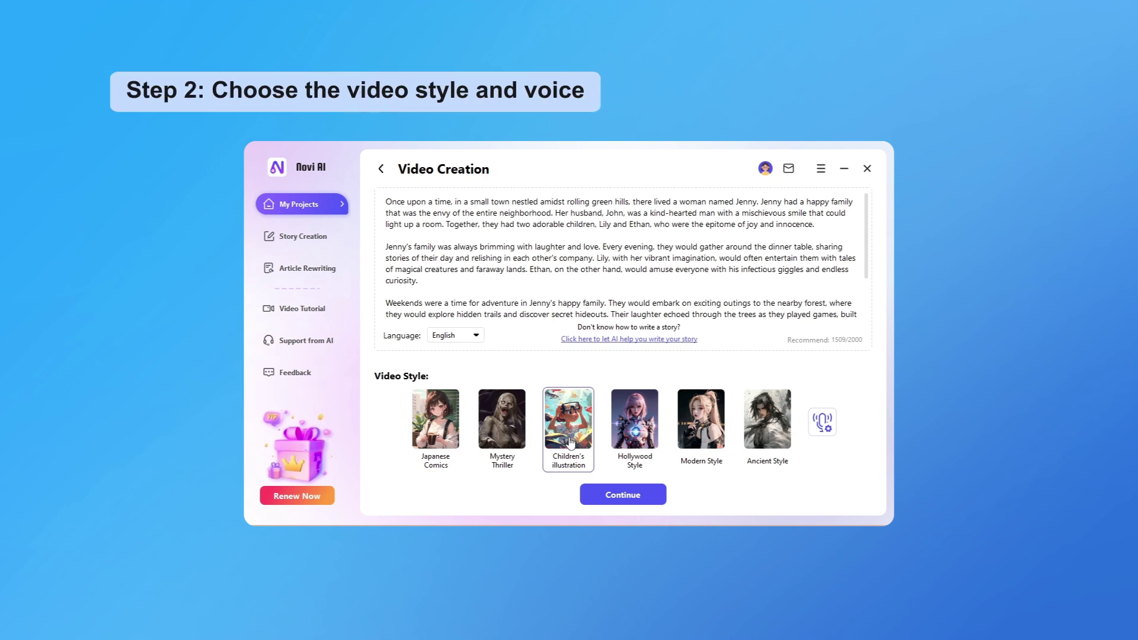
left_click(823, 423)
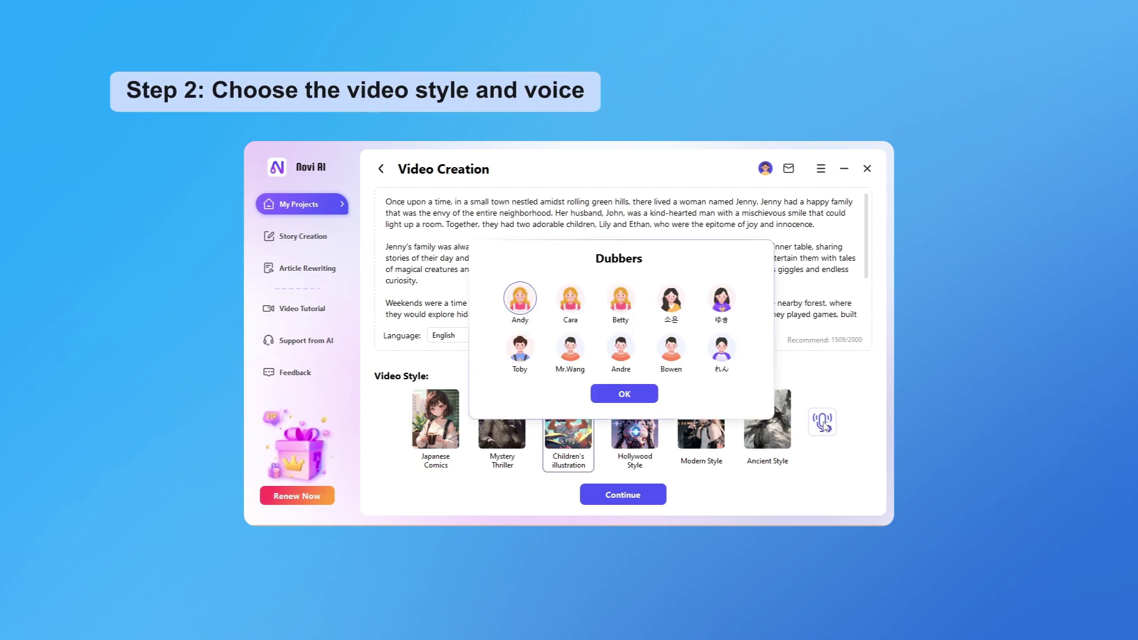
left_click(520, 302)
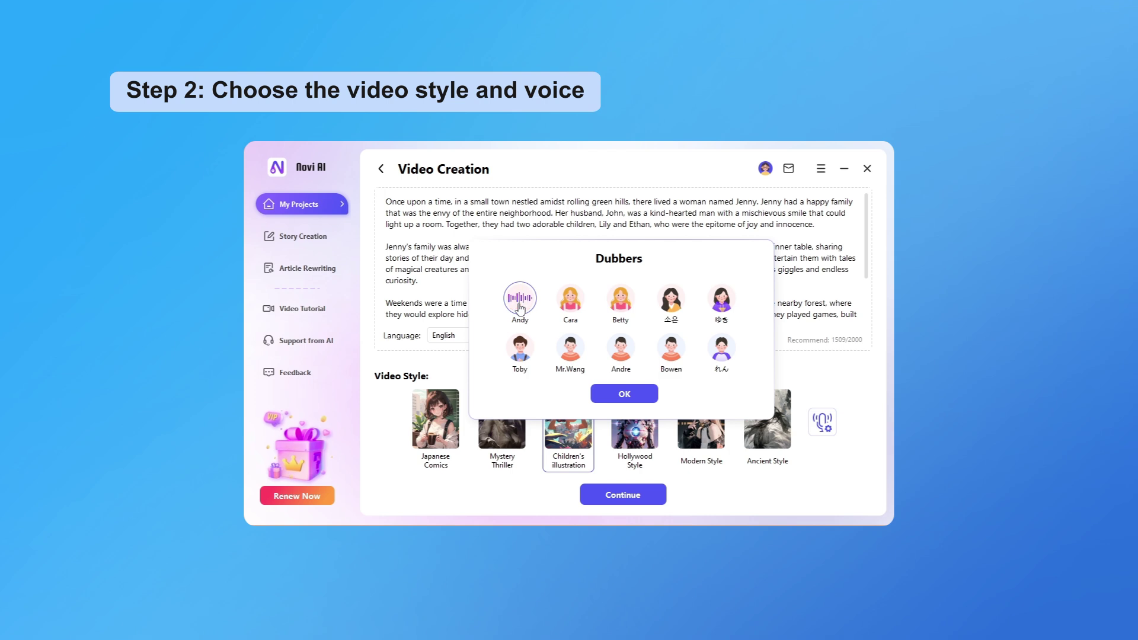
left_click(625, 394)
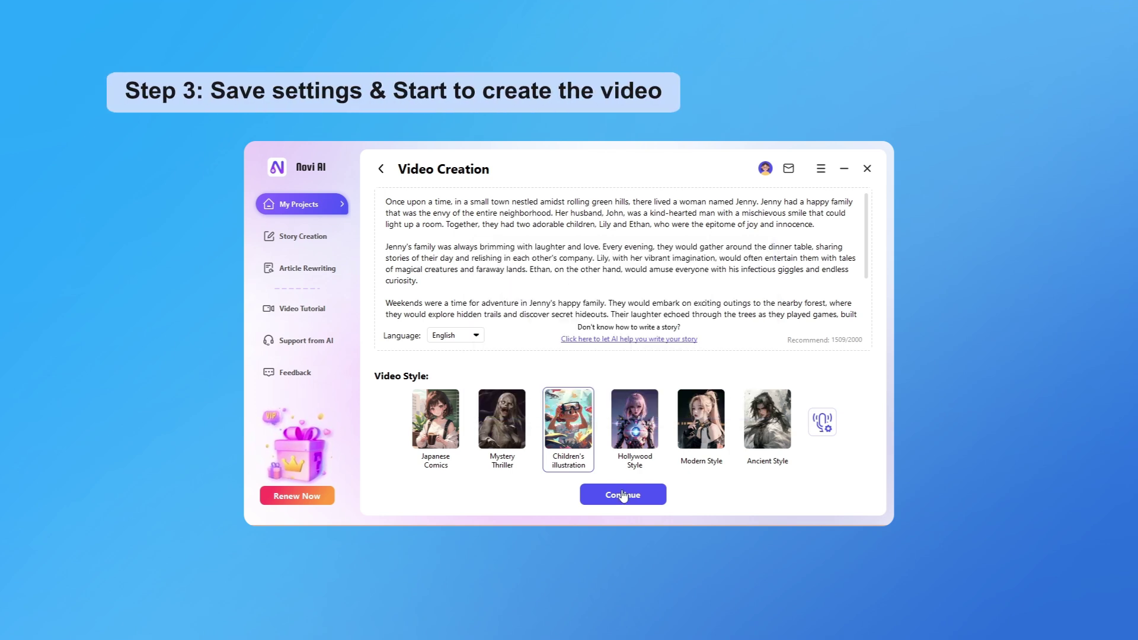
Replace the default file name with a short numeric name and start generating the video
left_click(622, 495)
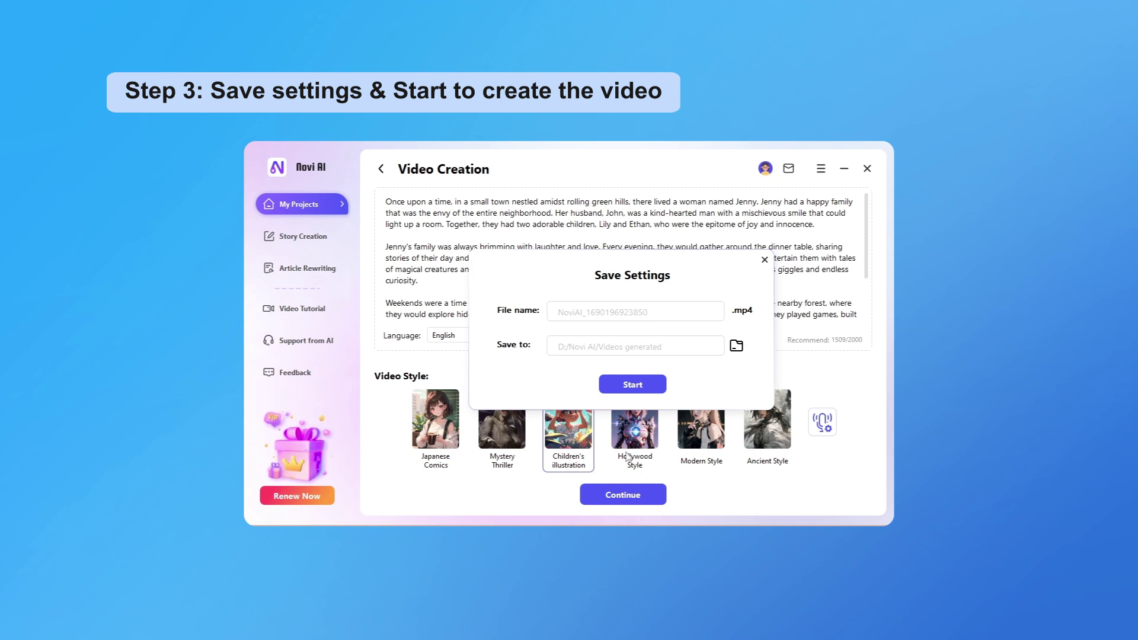
left_click_drag(660, 313, 545, 311)
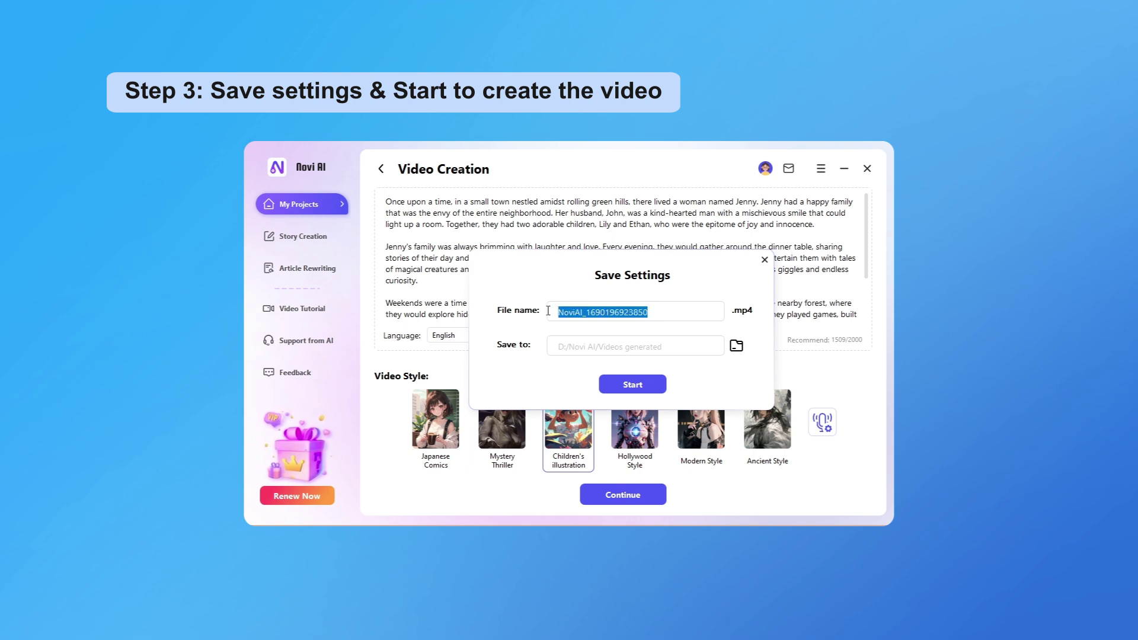
type("4563")
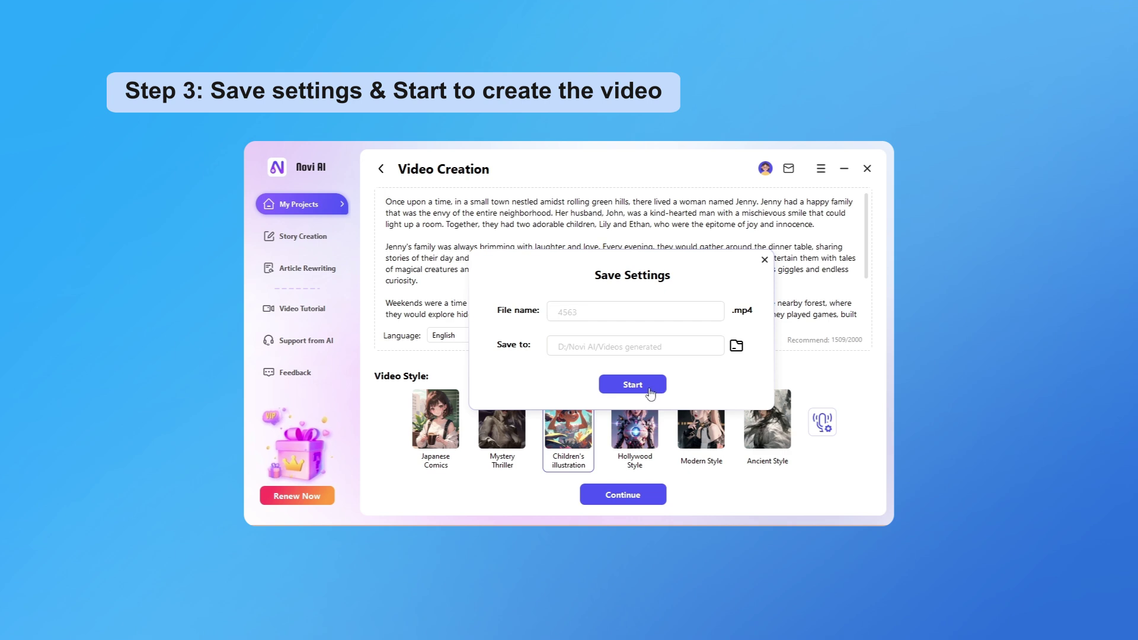
left_click(634, 384)
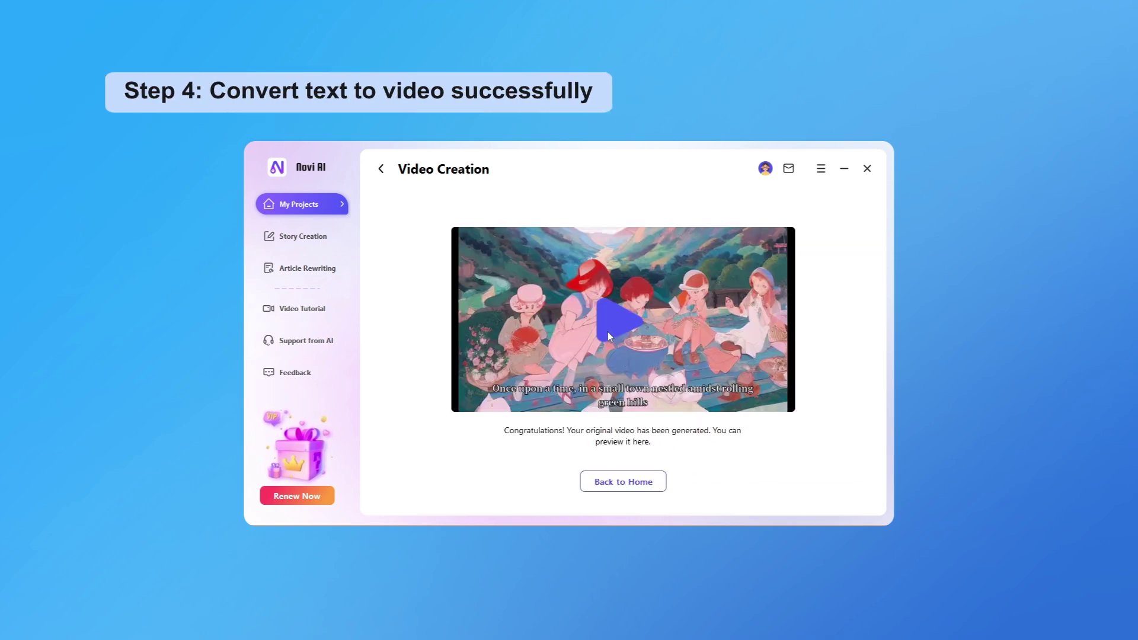
Play the generated Jenny story video in the Video Player
left_click(611, 326)
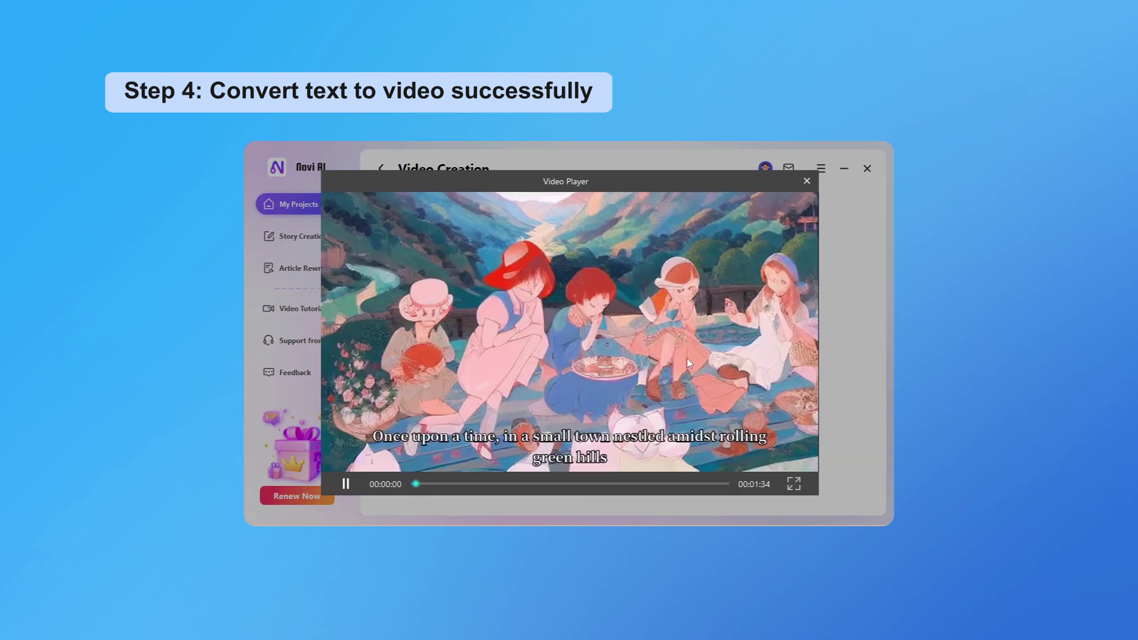